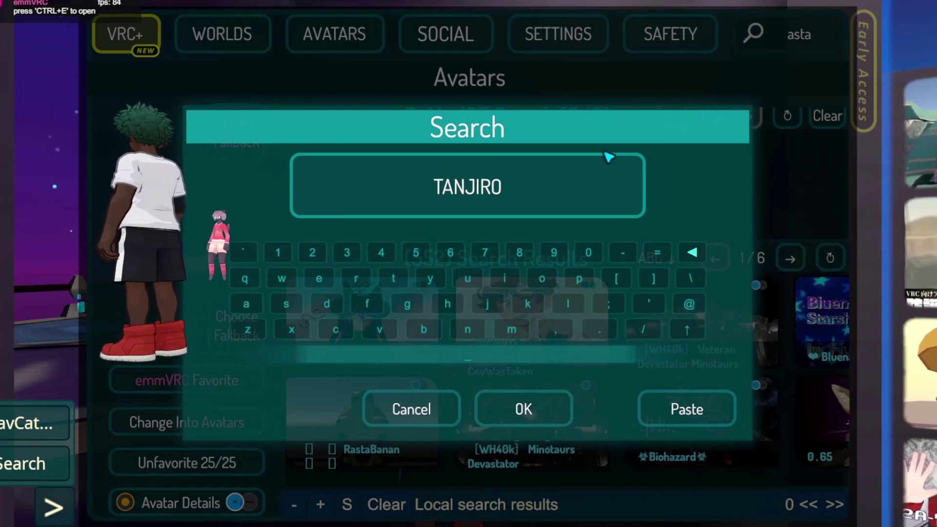
Search for TANJIRO avatars with emmVRC and change into a Black Tanjiro avatar from the results.
key(Return)
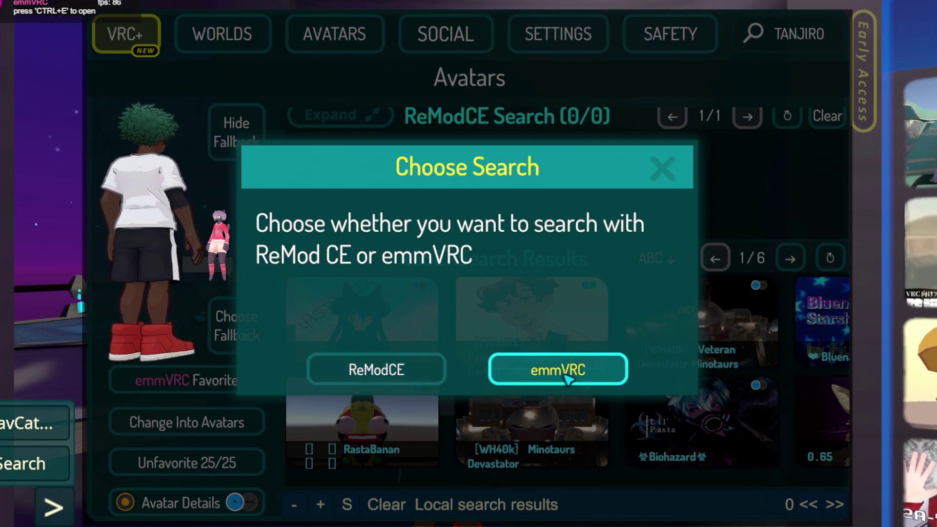
click(568, 377)
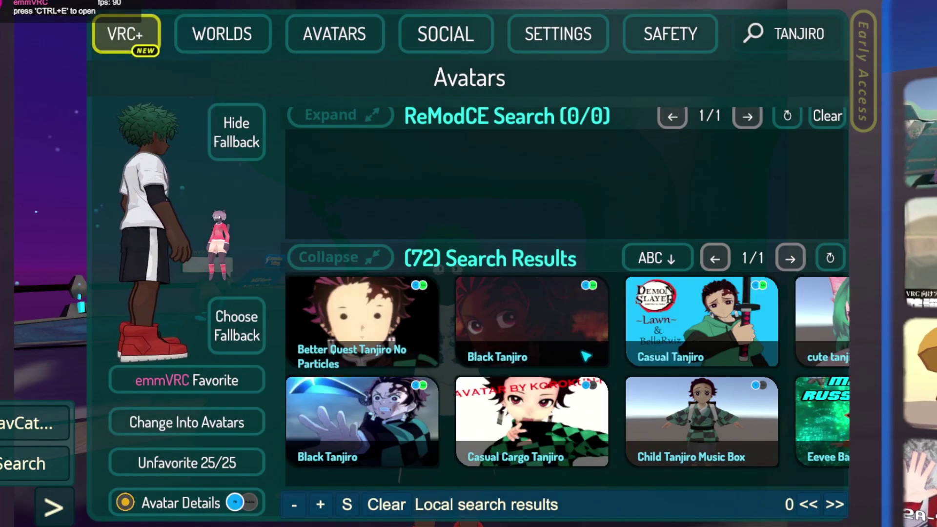
click(486, 380)
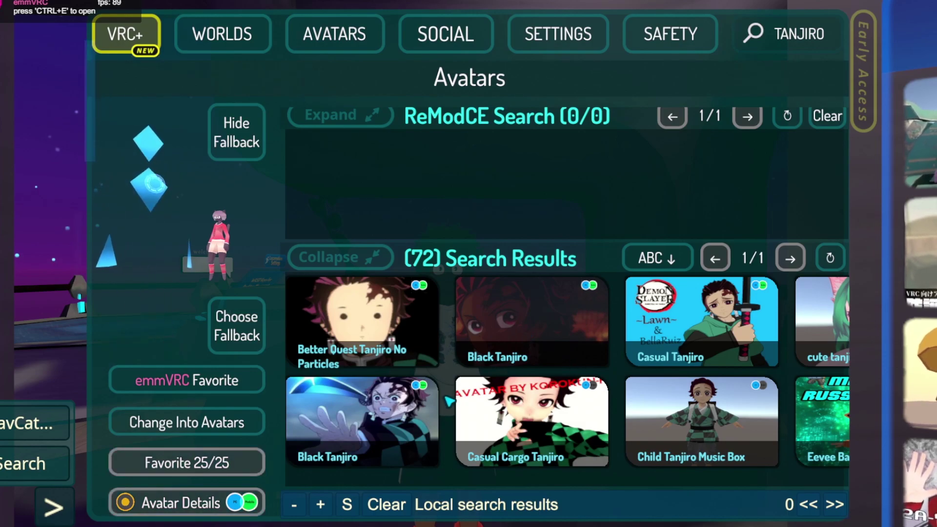
click(232, 425)
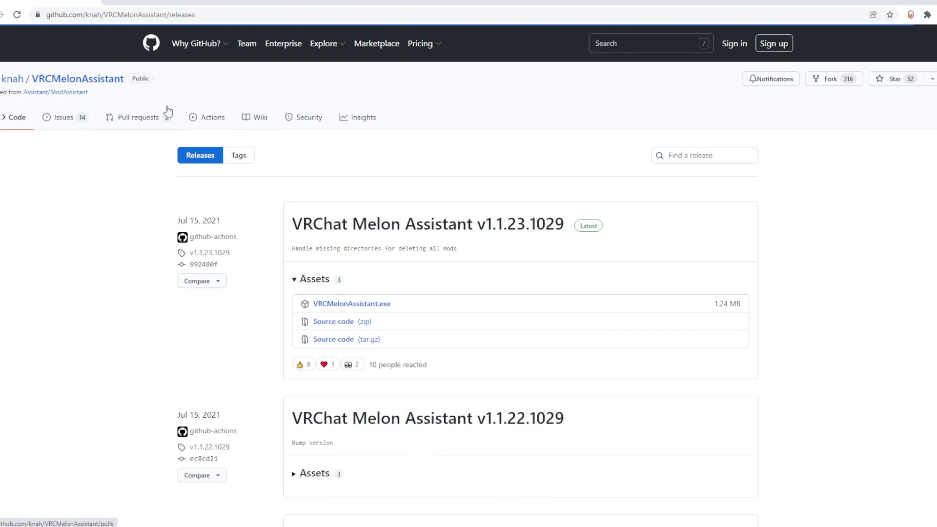
Download VRCMelonAssistant.exe from the v1.1.23.1029 release on GitHub and show the file in its download folder.
click(355, 306)
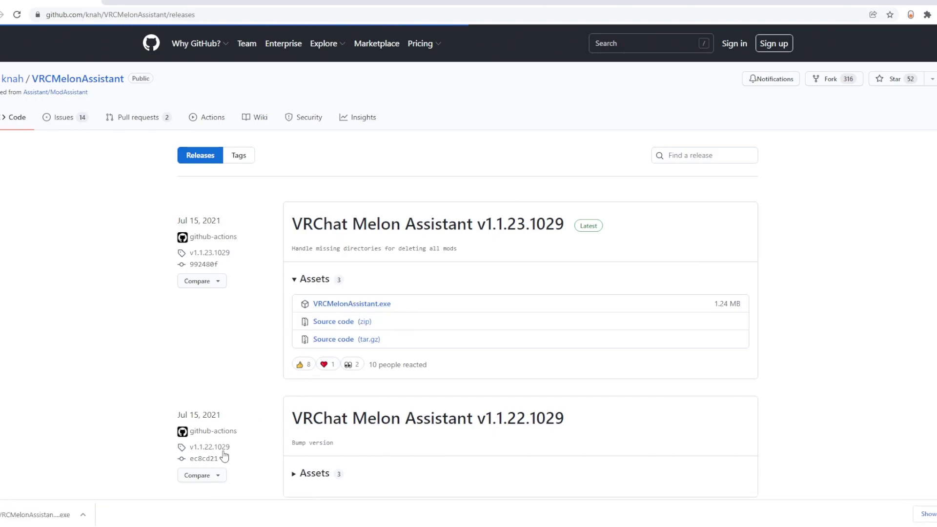
click(79, 516)
click(108, 480)
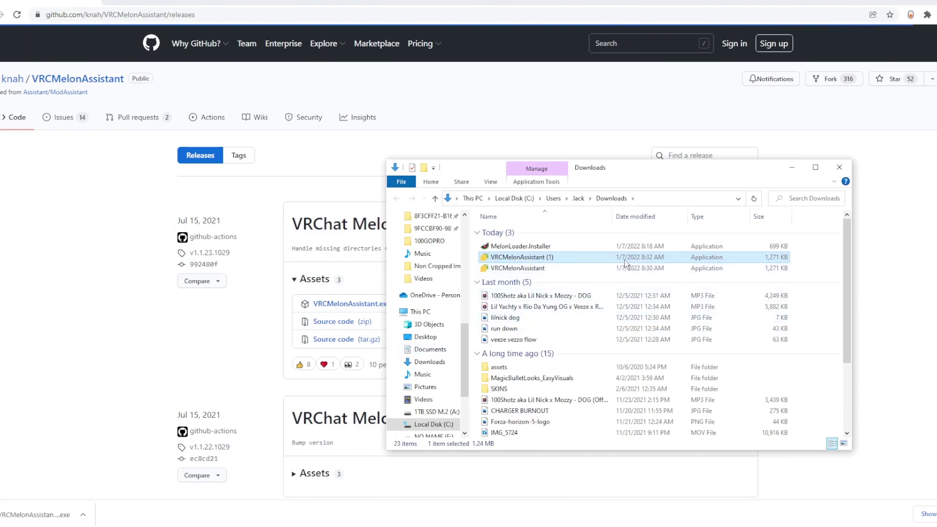
Delete the duplicate VRCMelonAssistant (1) from the Downloads folder and launch the remaining VRCMelonAssistant.
right_click(656, 261)
click(681, 488)
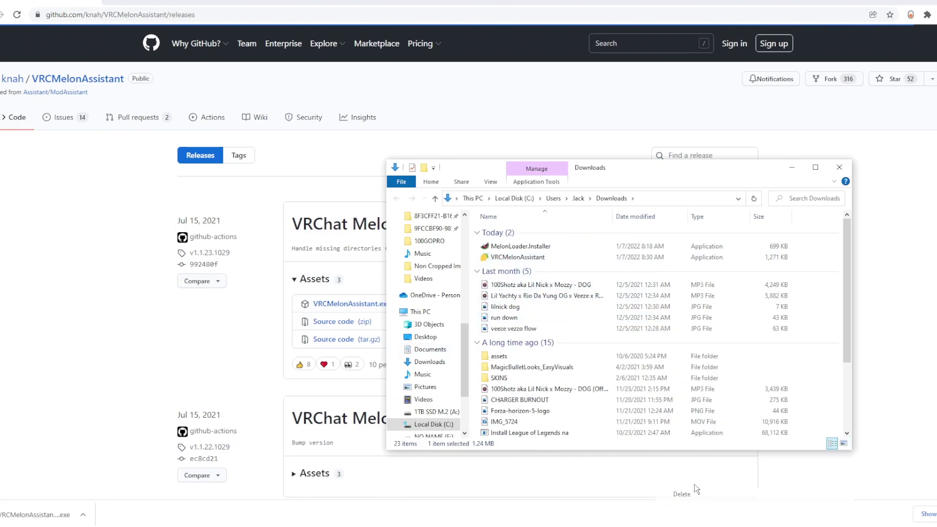
double_click(557, 256)
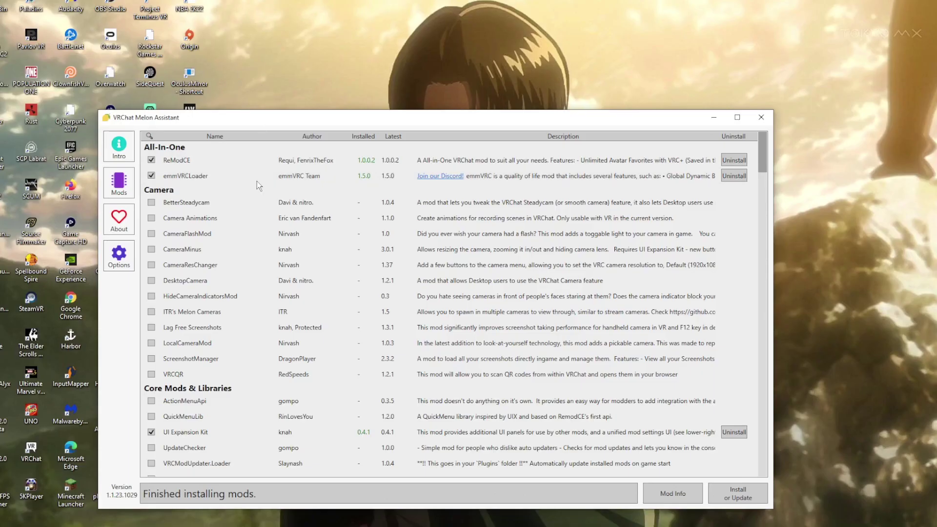
Look through the mods offered in VRChat Melon Assistant, from the All-In-One category down past the broken mods.
scroll(180, 293, down, 2)
scroll(180, 316, down, 10)
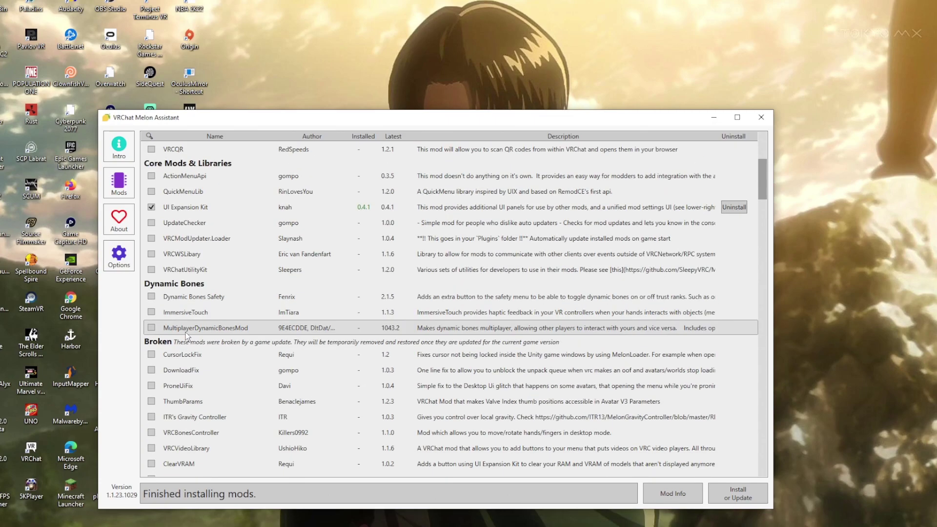
scroll(204, 308, down, 15)
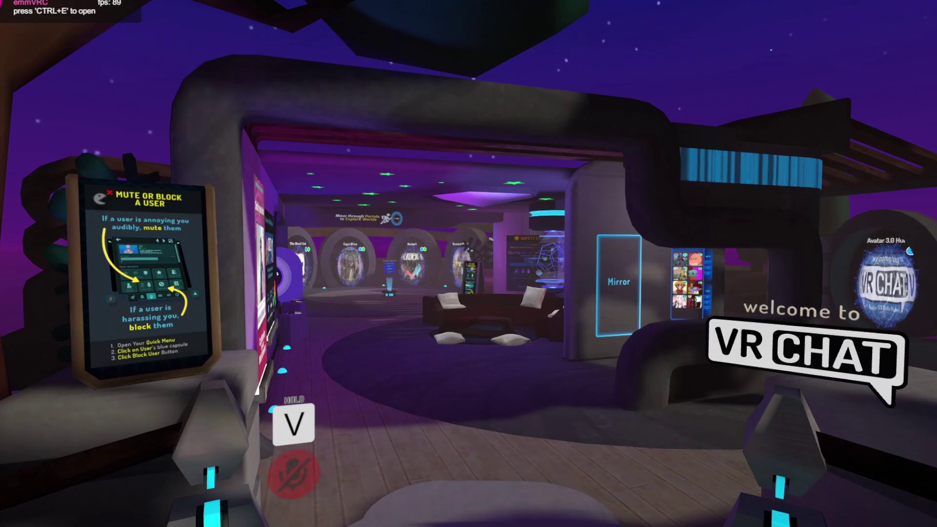
Switch to VRChat, walk up to the mirror, open the avatar selection page and dismiss the overlay notice.
key(w)
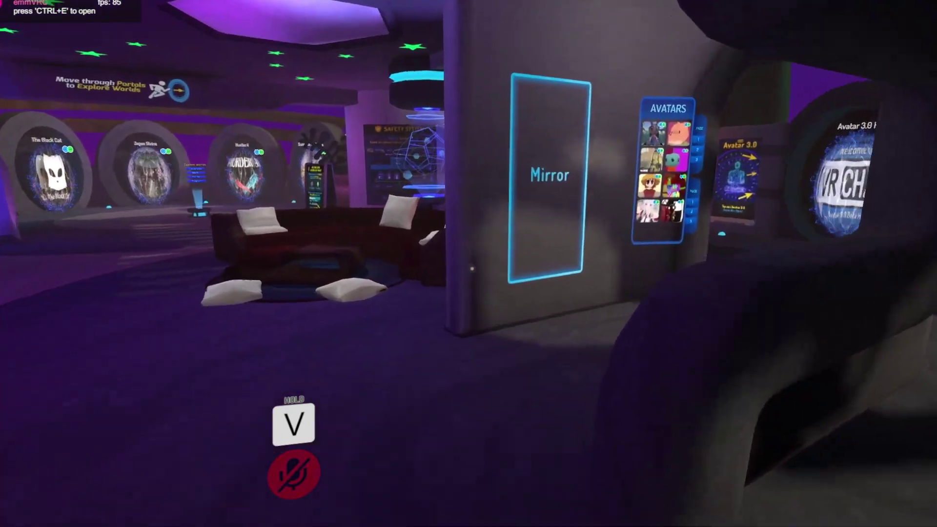
key(w)
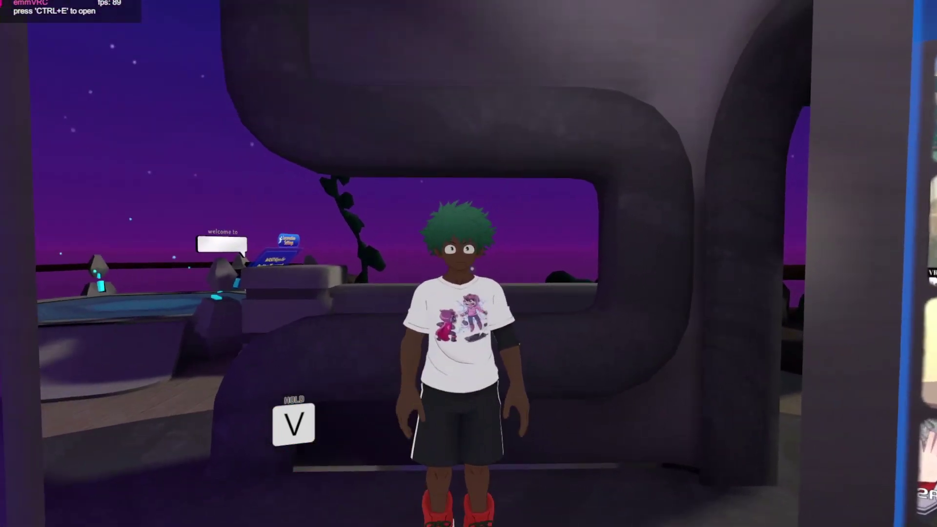
key(Escape)
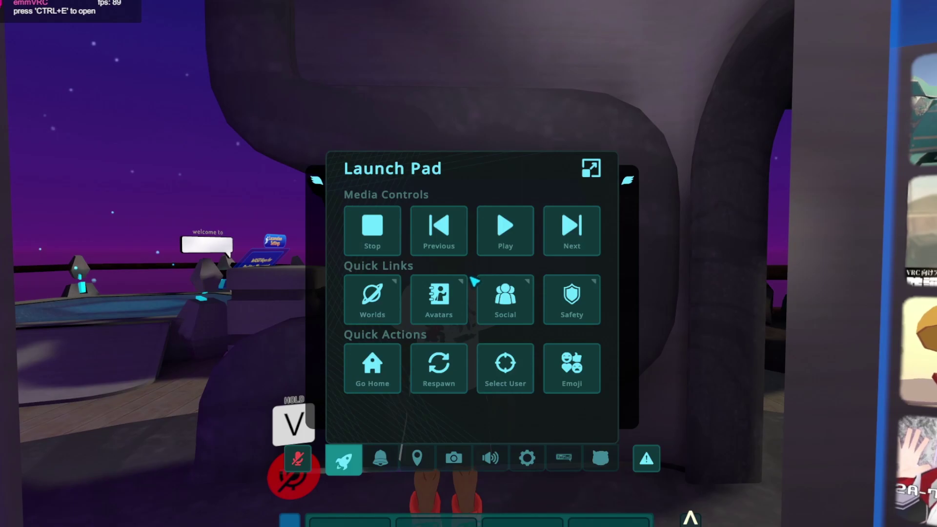
click(449, 314)
scroll(418, 363, down, 5)
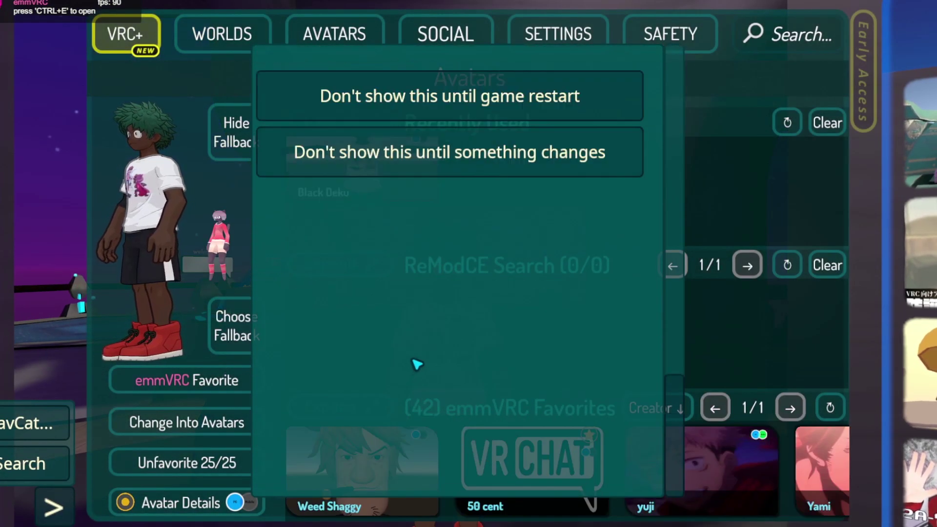
click(453, 416)
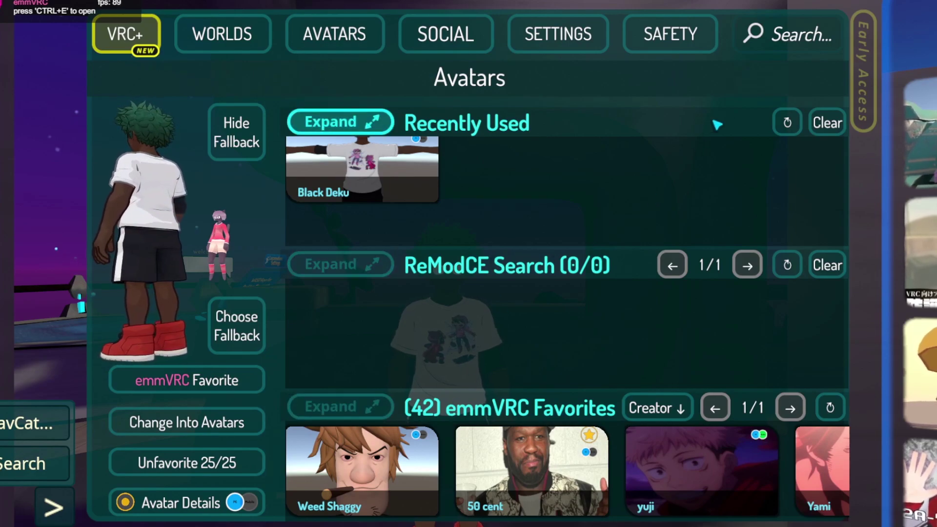
Search for avatars named asta using the emmVRC search.
click(787, 35)
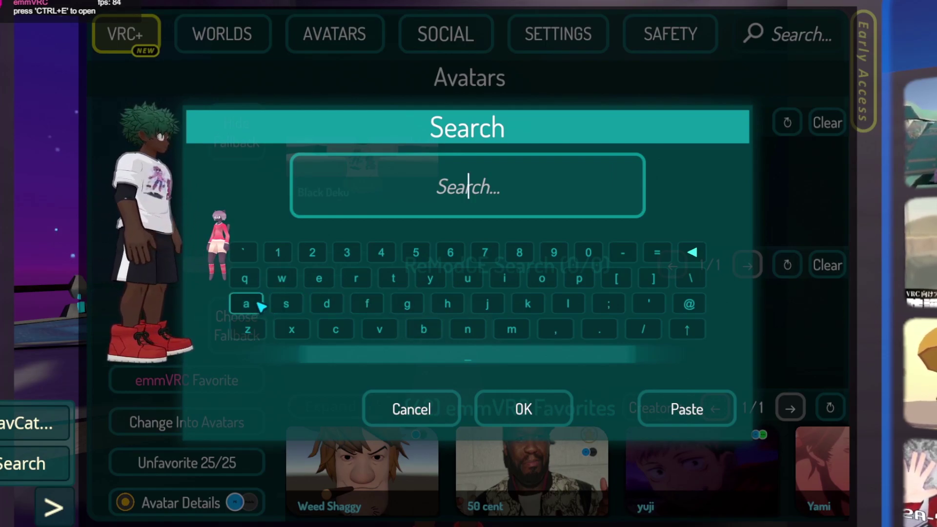
click(260, 306)
click(287, 303)
click(393, 279)
click(248, 303)
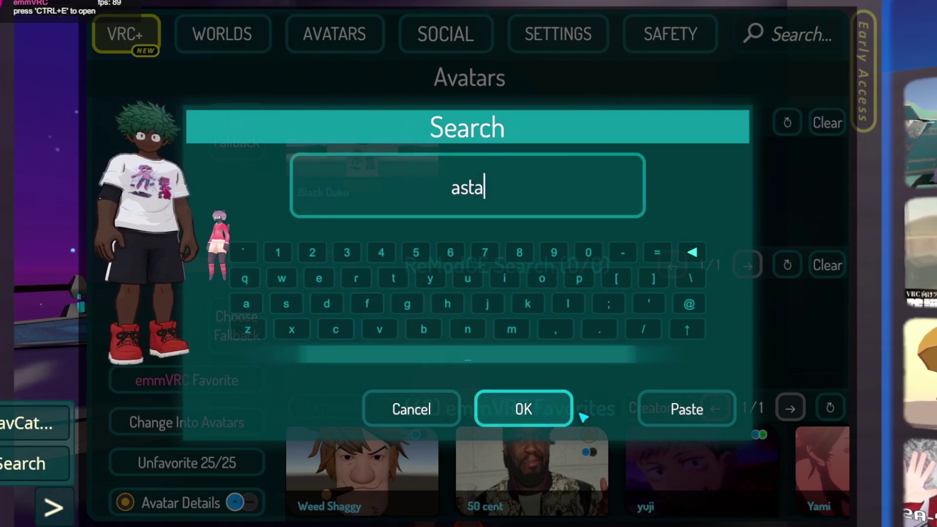
click(539, 412)
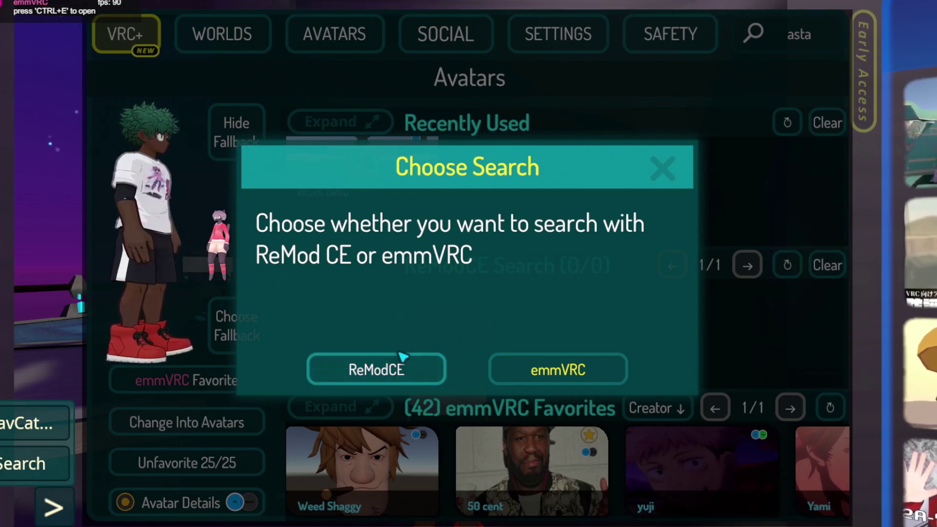
click(569, 379)
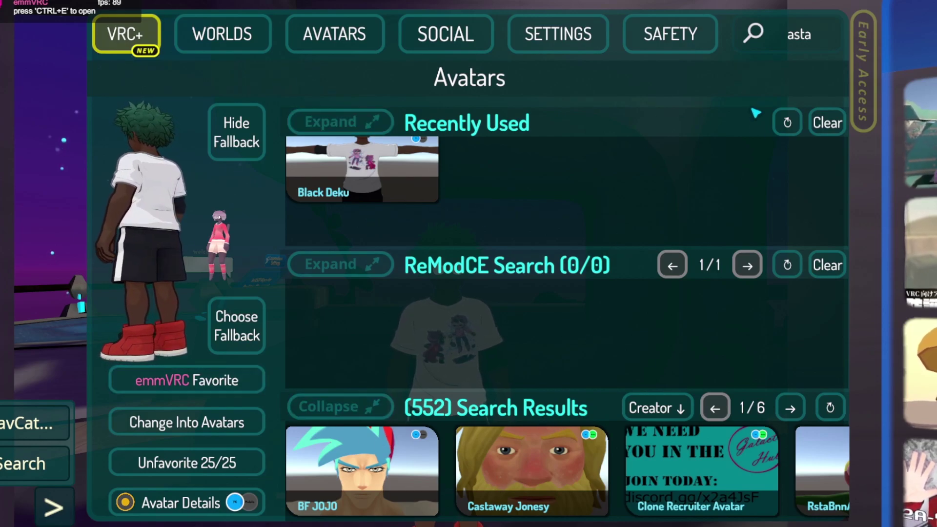
Sort the asta search results by ABC with the down-arrow order.
click(675, 412)
click(676, 411)
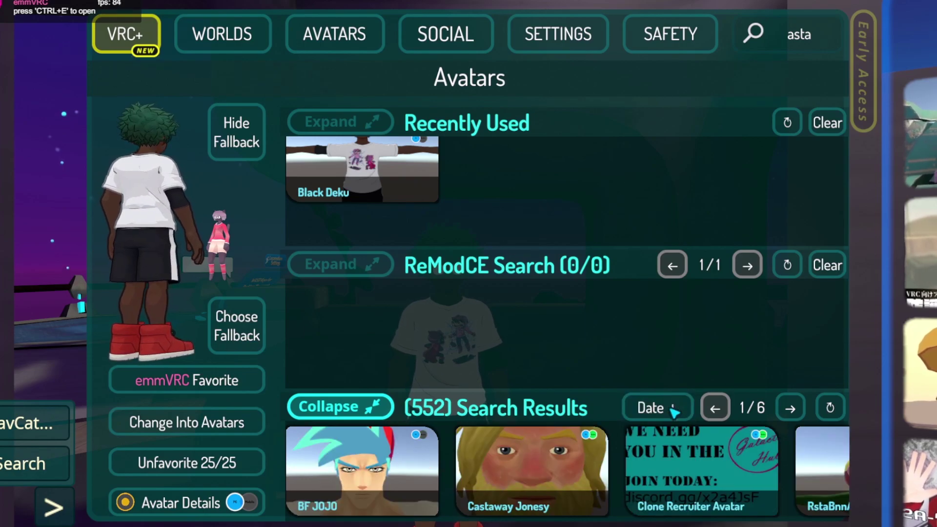
click(674, 412)
click(673, 411)
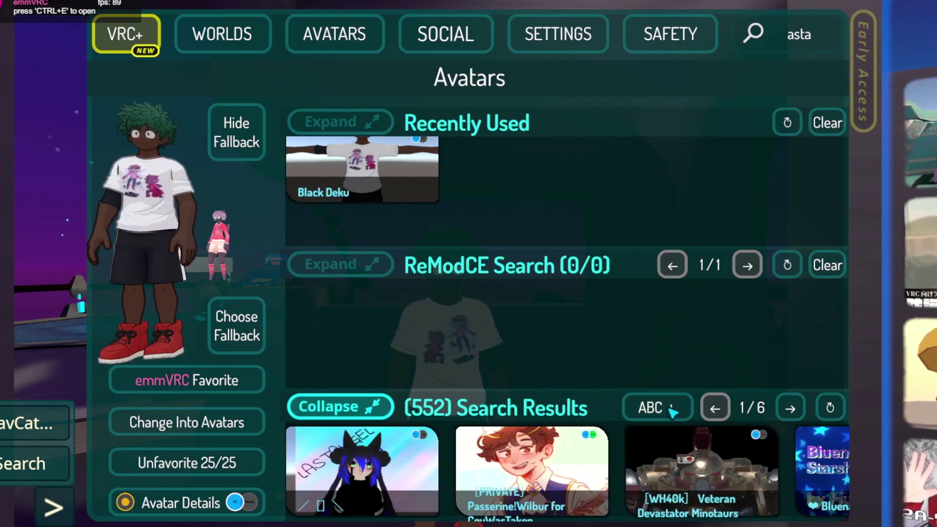
Browse the sorted avatar search results from page 1 through page 5.
scroll(666, 412, down, 3)
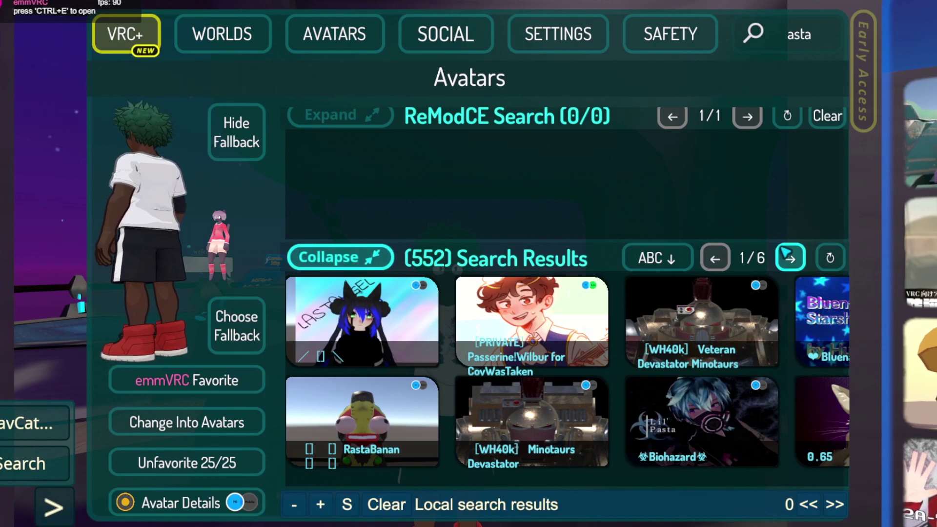
click(790, 258)
click(790, 259)
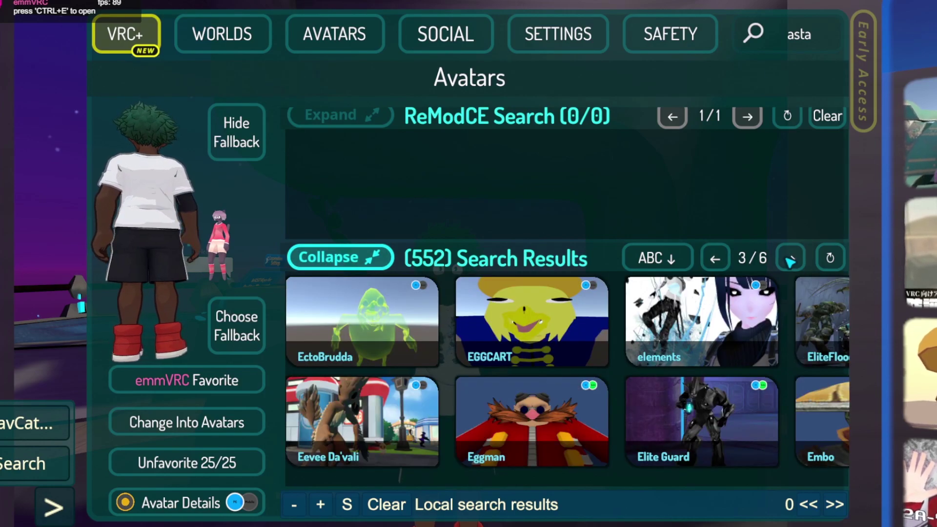
click(789, 260)
click(789, 260)
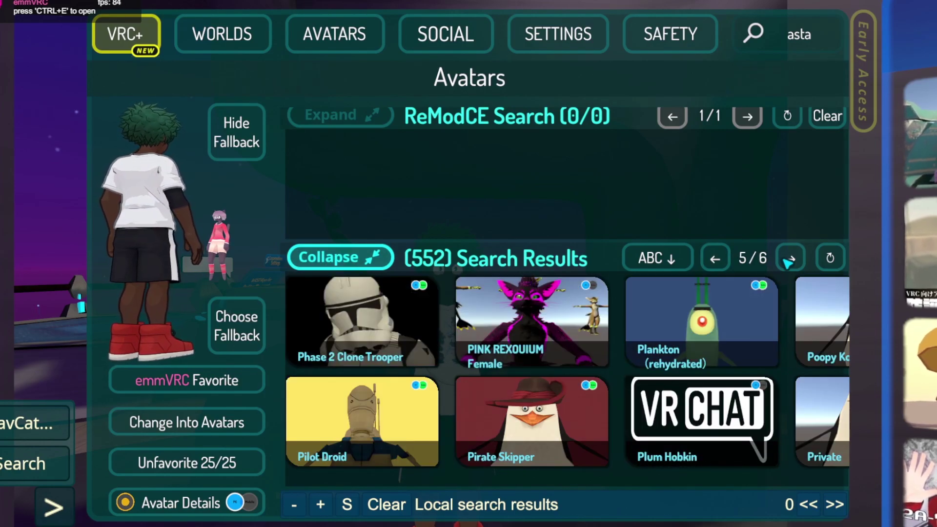